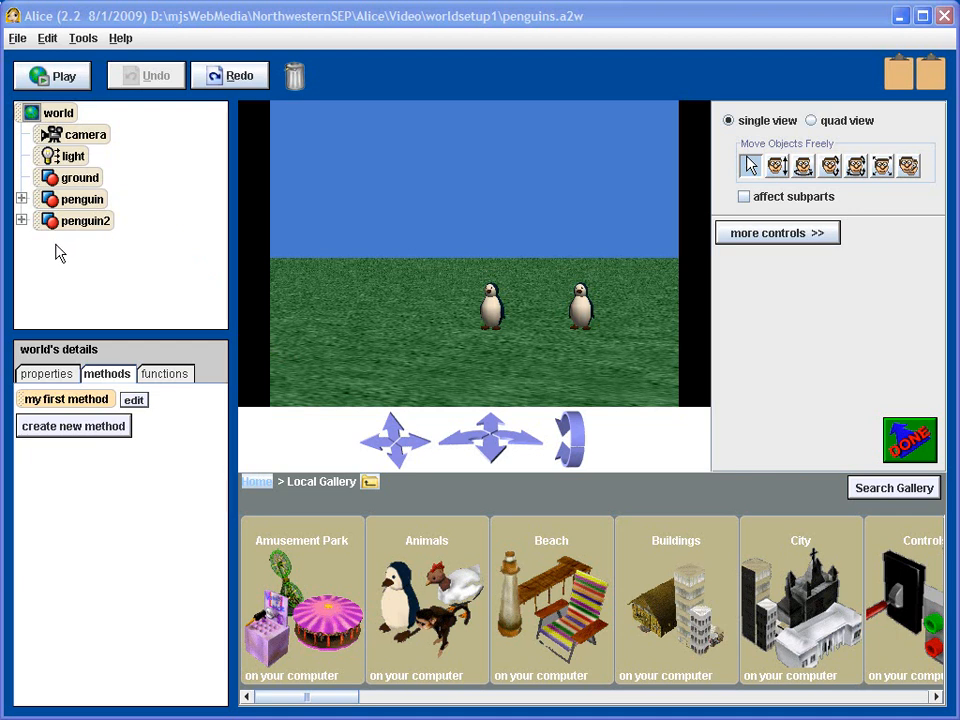
- Expand the first penguin and its head in the object tree to examine their subparts
{"action": "left_click", "coordinate": [21, 198]}
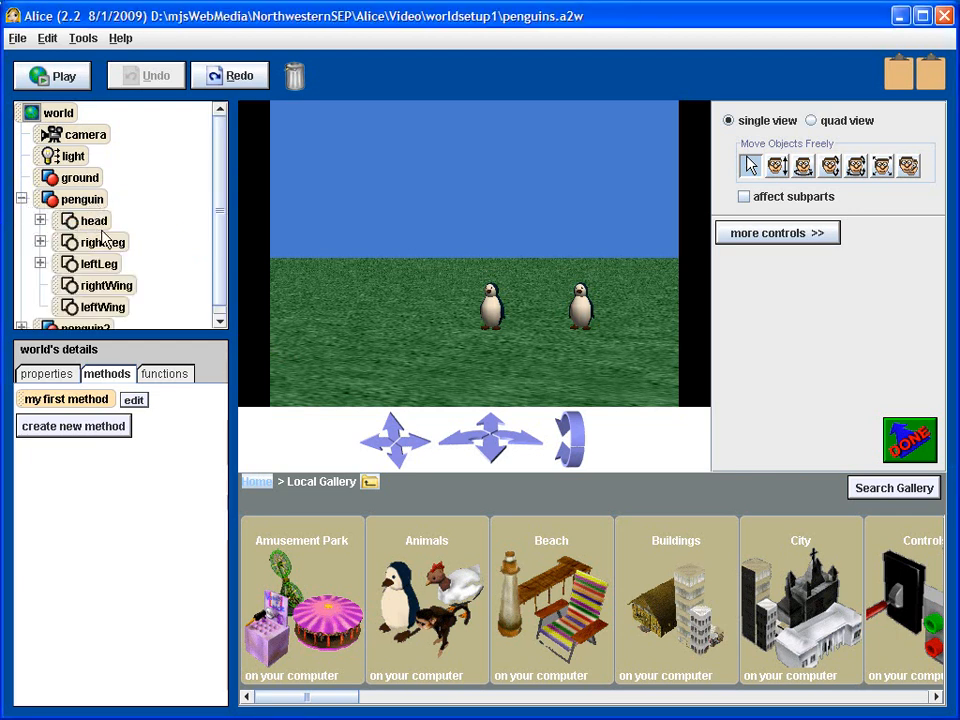
{"action": "left_click", "coordinate": [40, 220]}
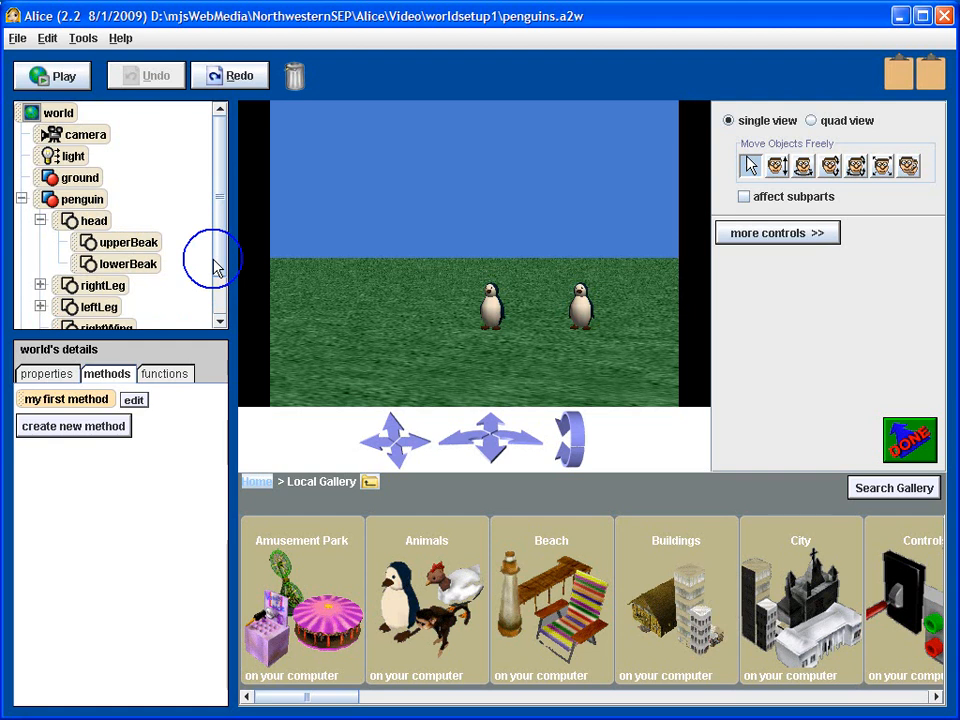
{"action": "left_click_drag", "start_coordinate": [214, 265], "coordinate": [214, 311]}
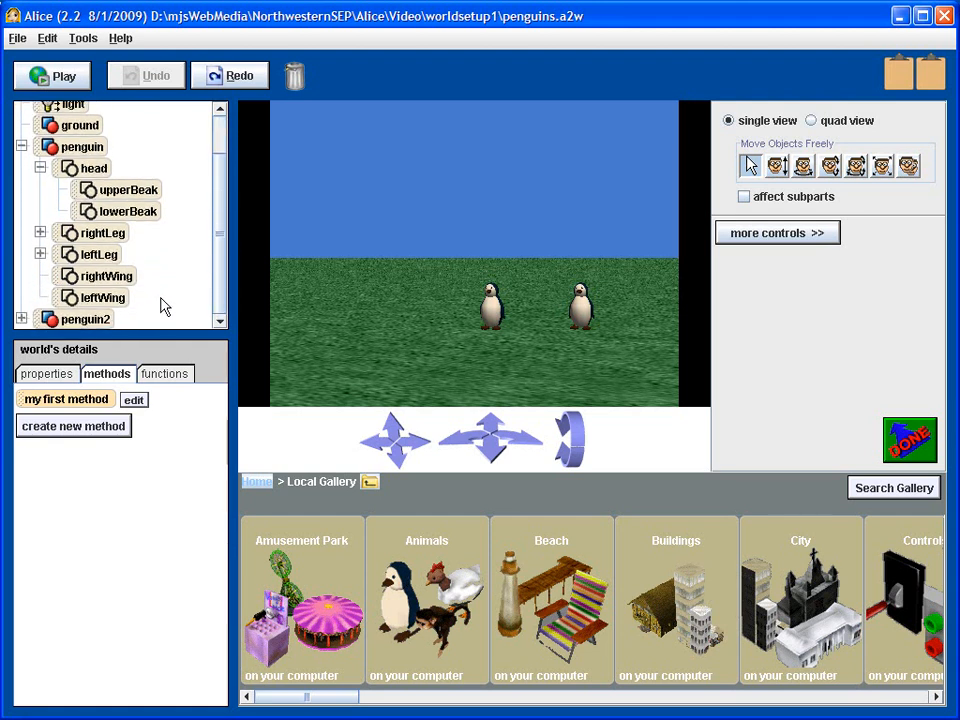
- Try moving the first penguin's leftWing up 1/2 meter with its move method, undo it, and collapse the penguin's parts
{"action": "left_click", "coordinate": [104, 300]}
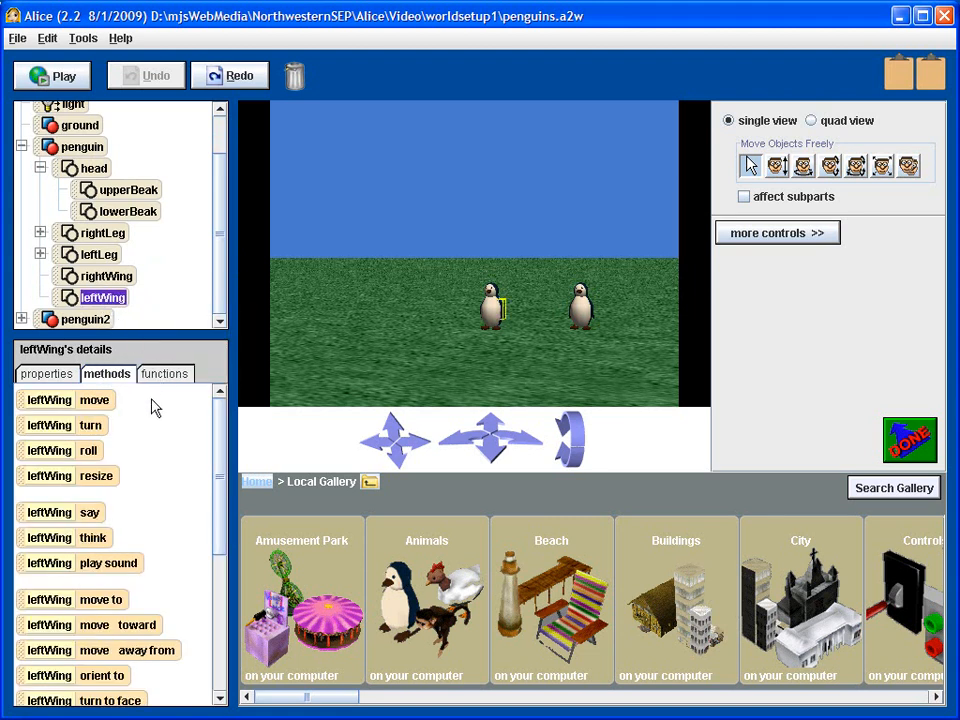
{"action": "right_click", "coordinate": [101, 300]}
{"action": "mouse_move", "coordinate": [246, 332]}
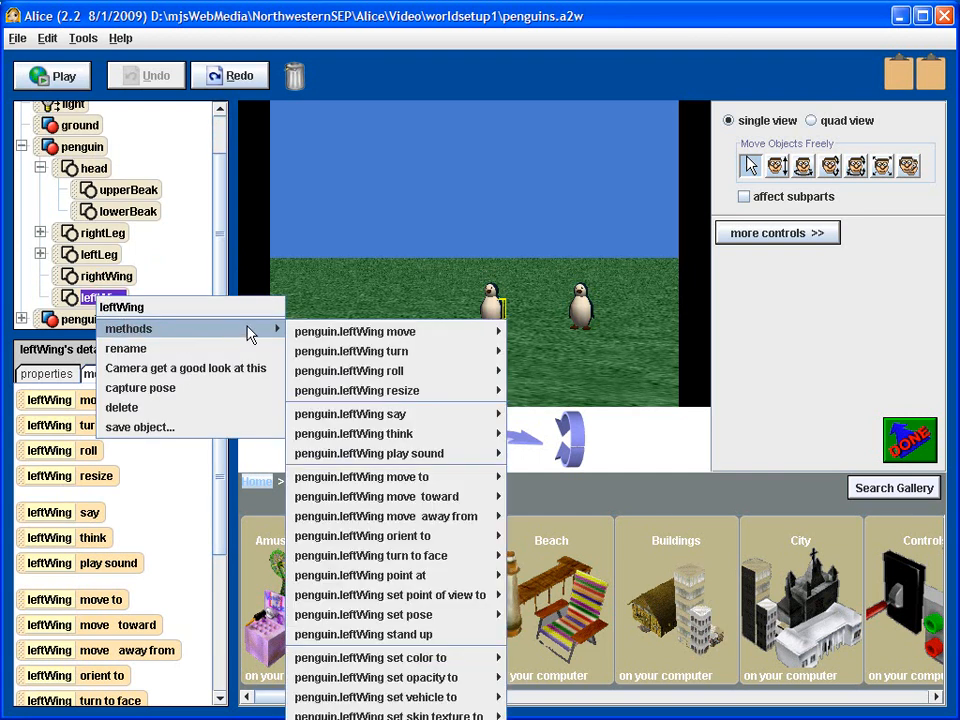
{"action": "mouse_move", "coordinate": [420, 333]}
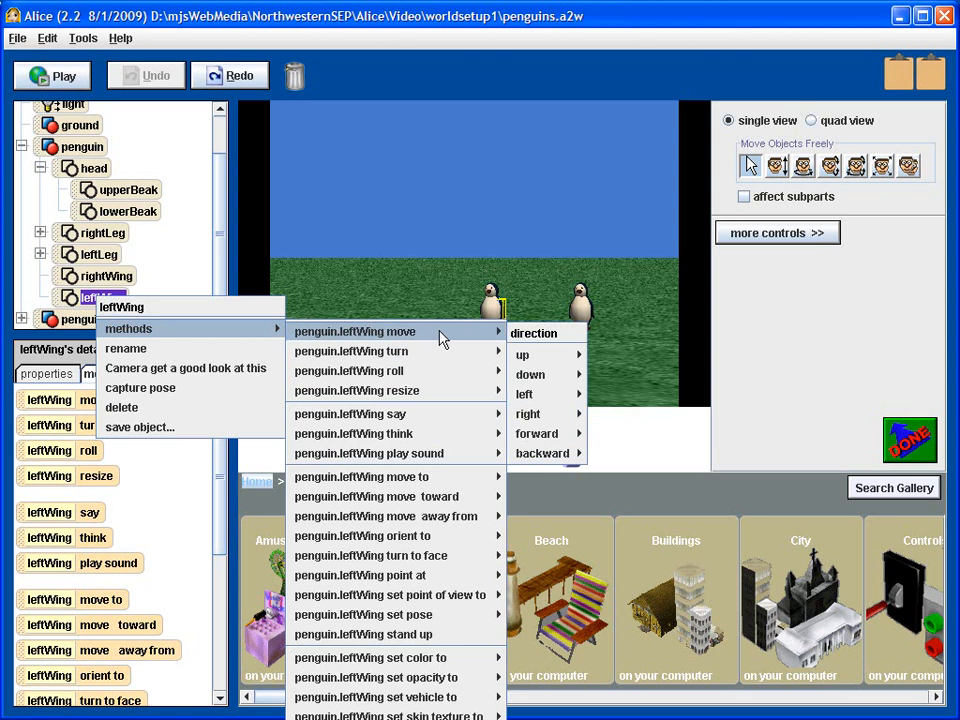
{"action": "mouse_move", "coordinate": [569, 357]}
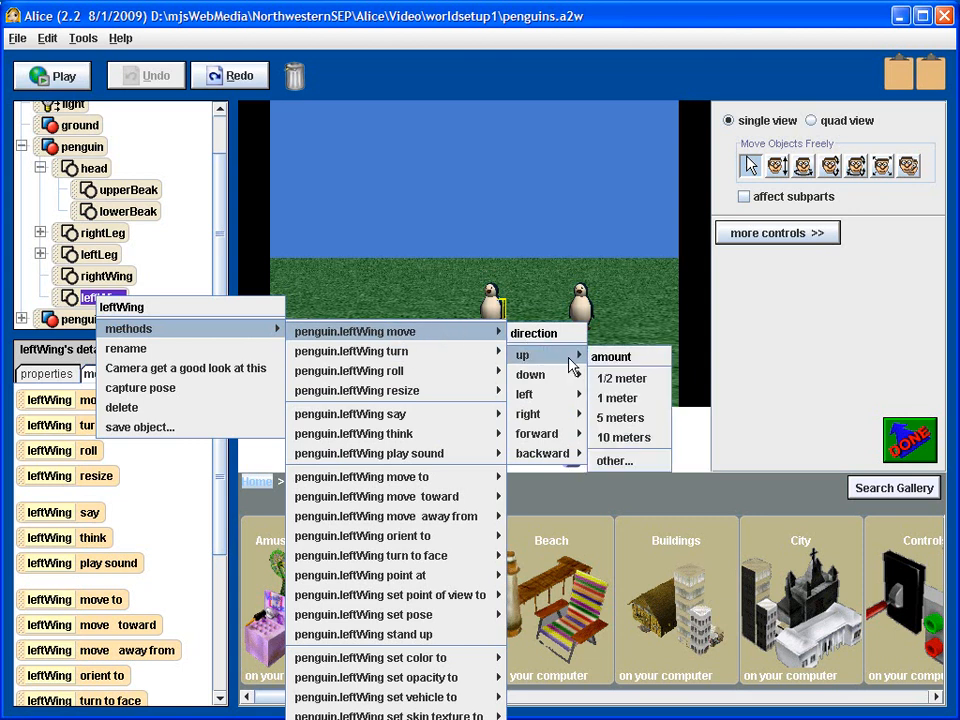
{"action": "left_click", "coordinate": [622, 379]}
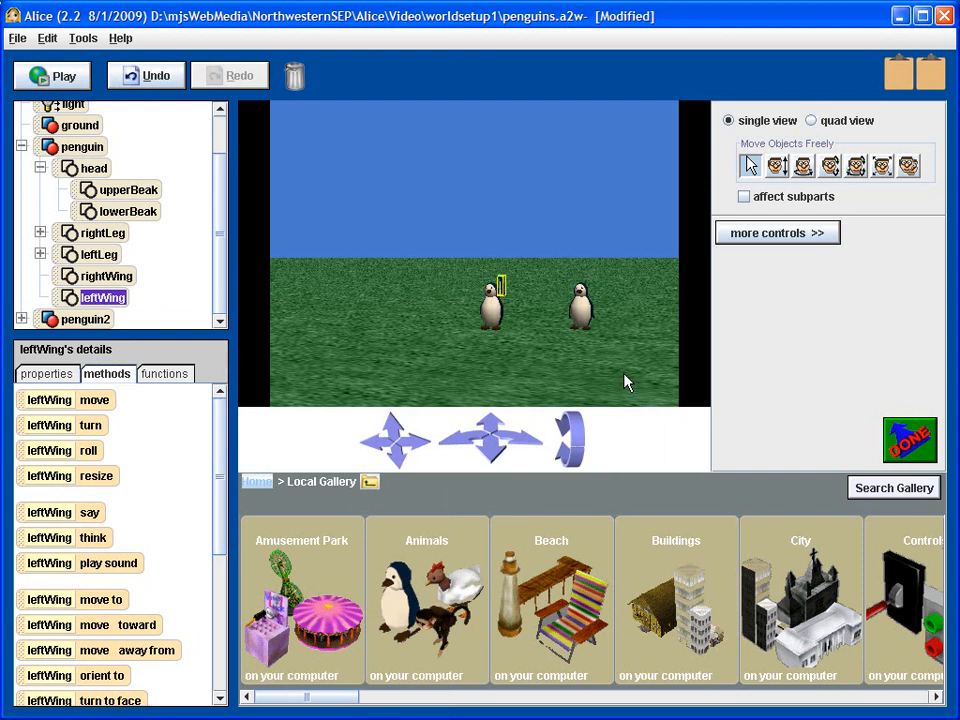
{"action": "left_click", "coordinate": [155, 82]}
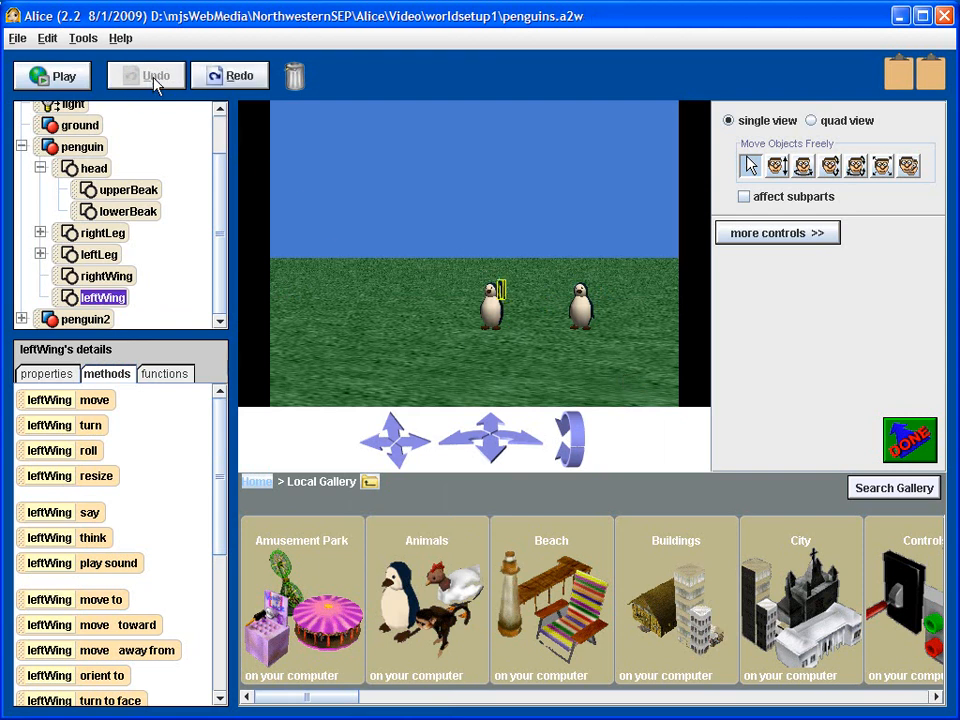
{"action": "left_click", "coordinate": [21, 146]}
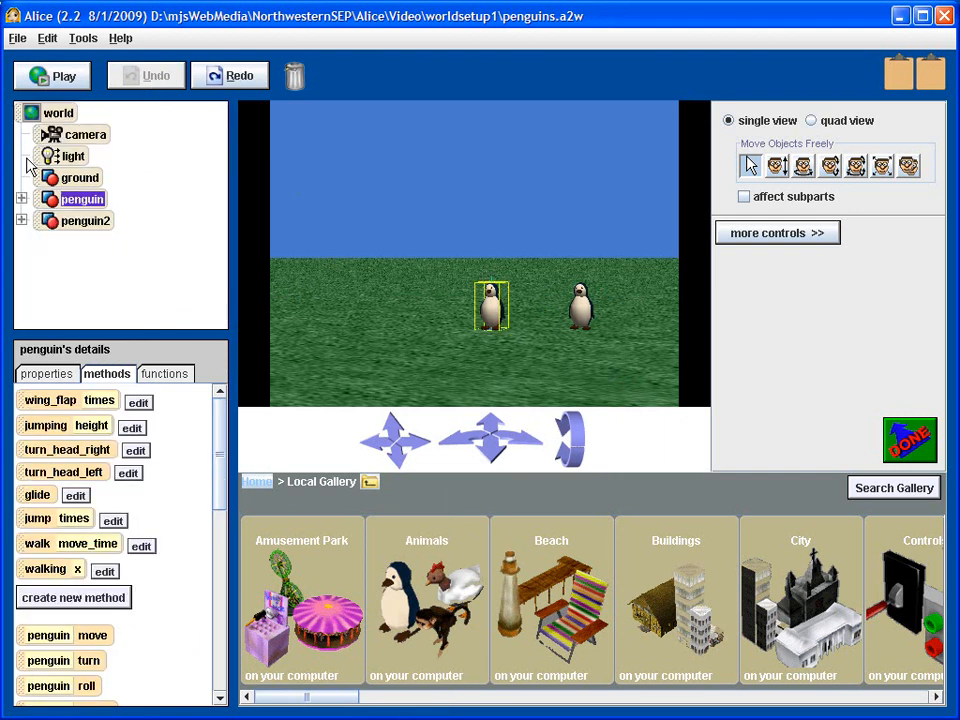
- Try moving the camera backward 5 meters with its move method, and undo the move
{"action": "left_click", "coordinate": [98, 143]}
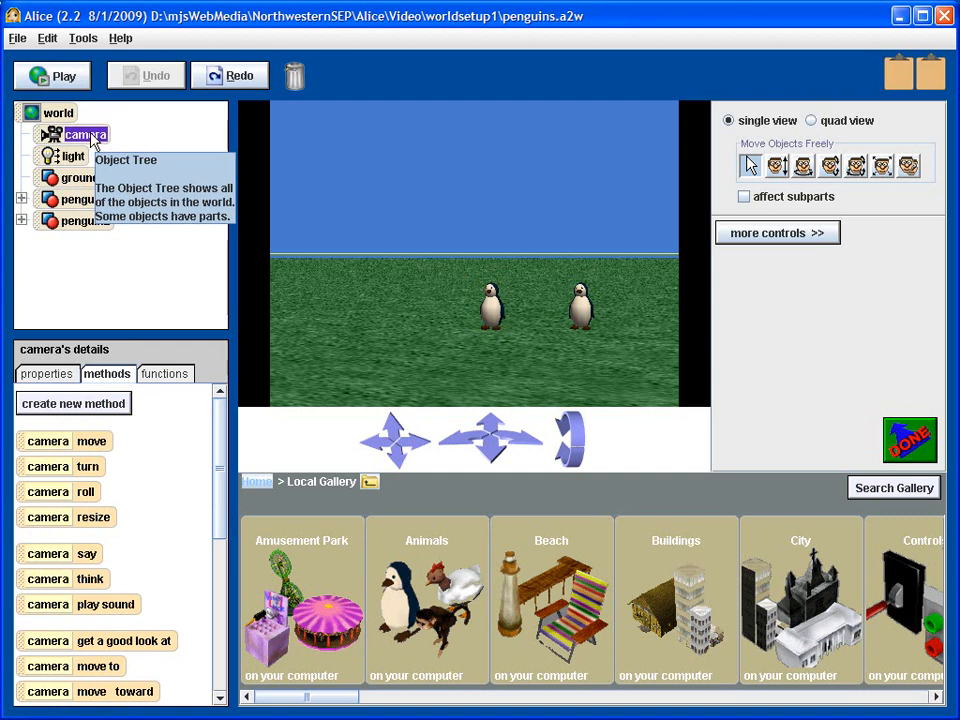
{"action": "right_click", "coordinate": [92, 141]}
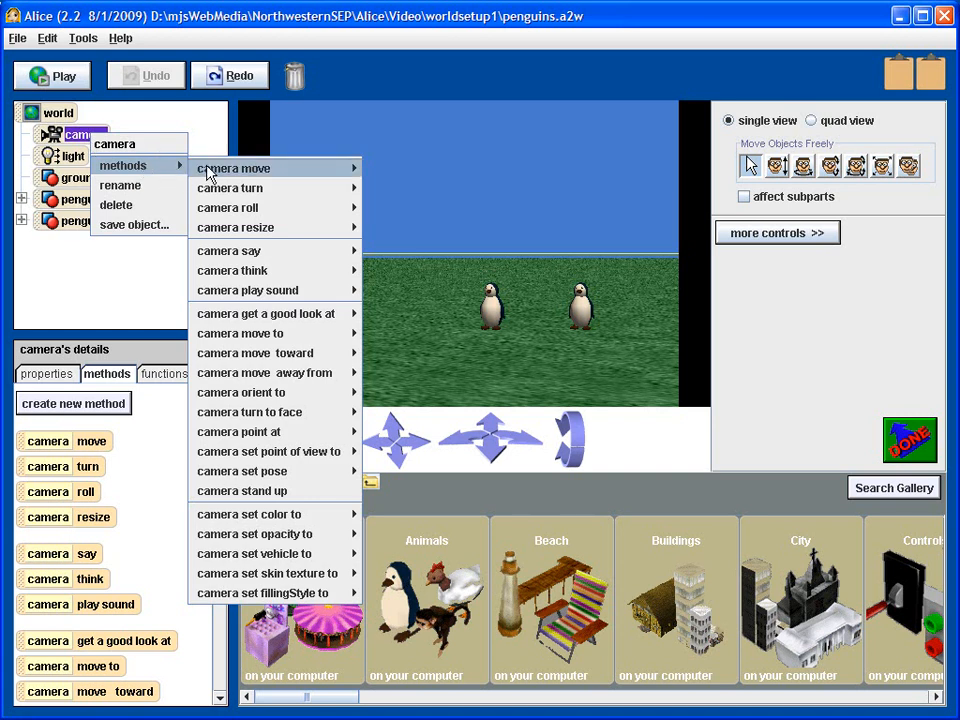
{"action": "mouse_move", "coordinate": [210, 167]}
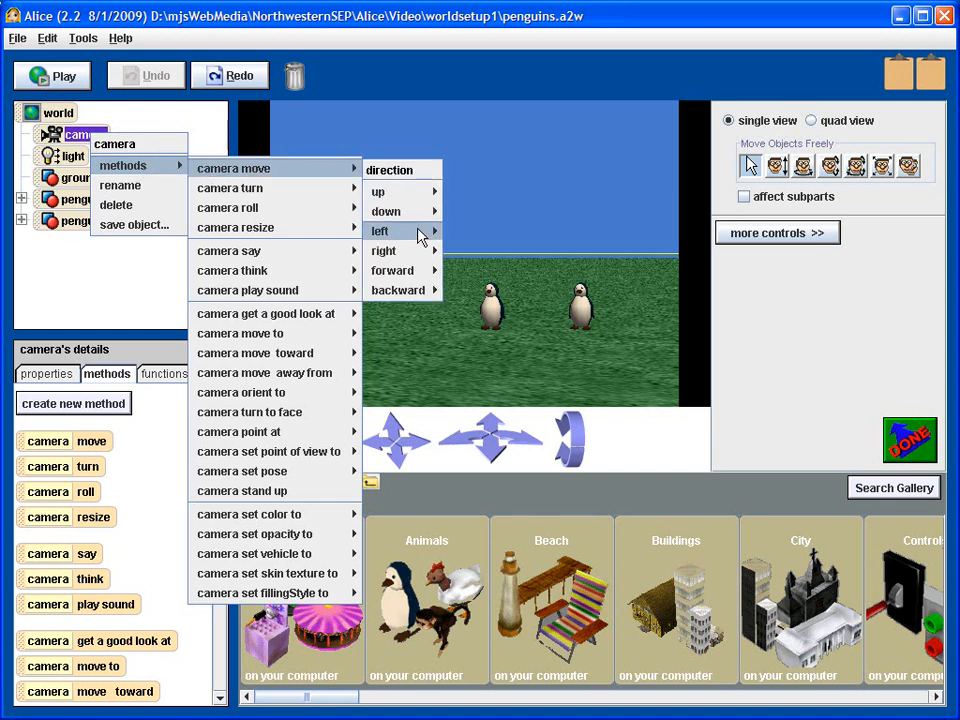
{"action": "mouse_move", "coordinate": [425, 290]}
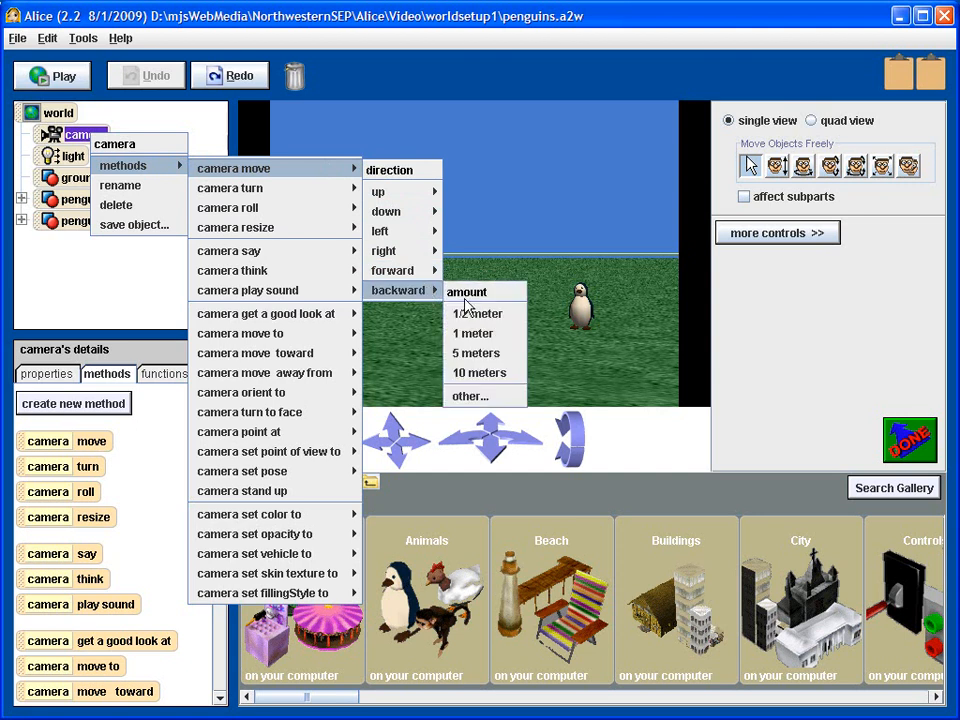
{"action": "left_click", "coordinate": [490, 354]}
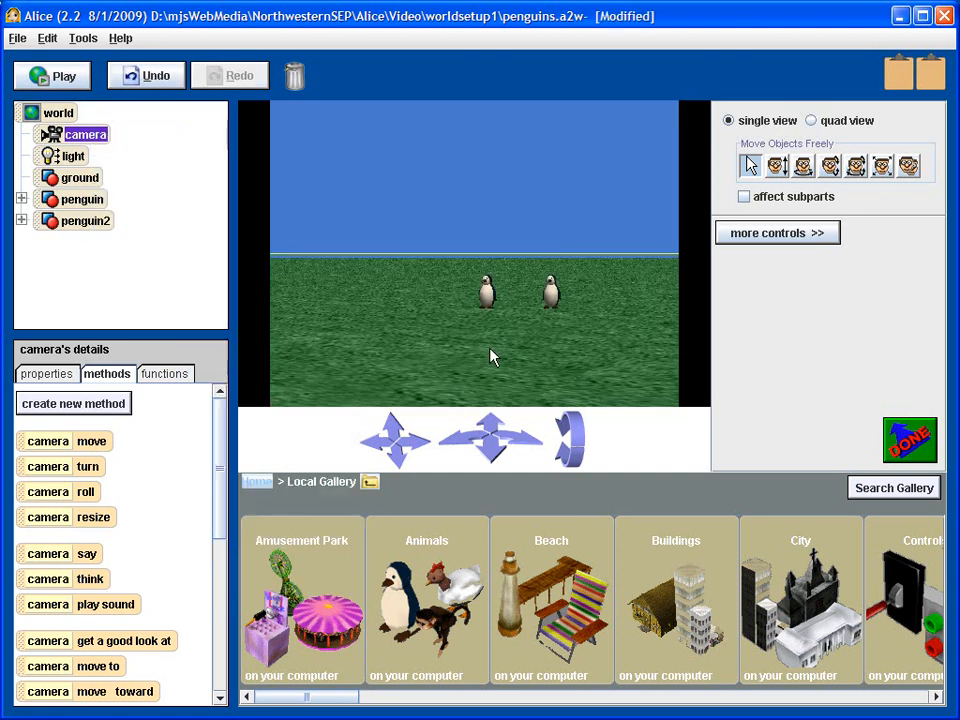
{"action": "left_click", "coordinate": [151, 86]}
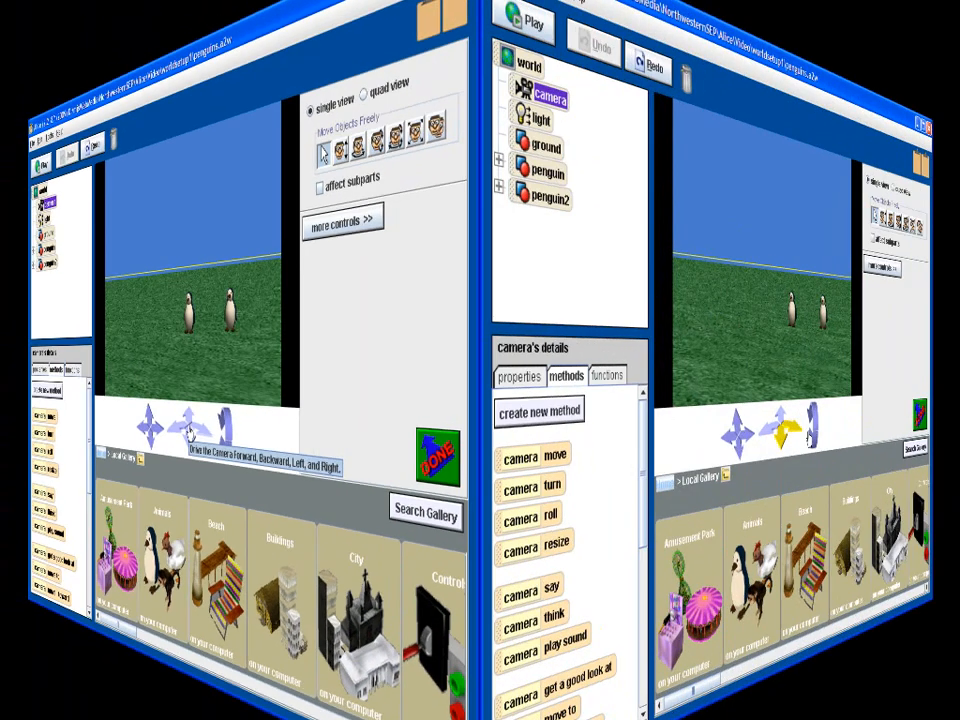
- Drive the camera to reframe the penguins, try a second drive movement, and undo that second movement
{"action": "left_click_drag", "start_coordinate": [493, 441], "coordinate": [556, 452]}
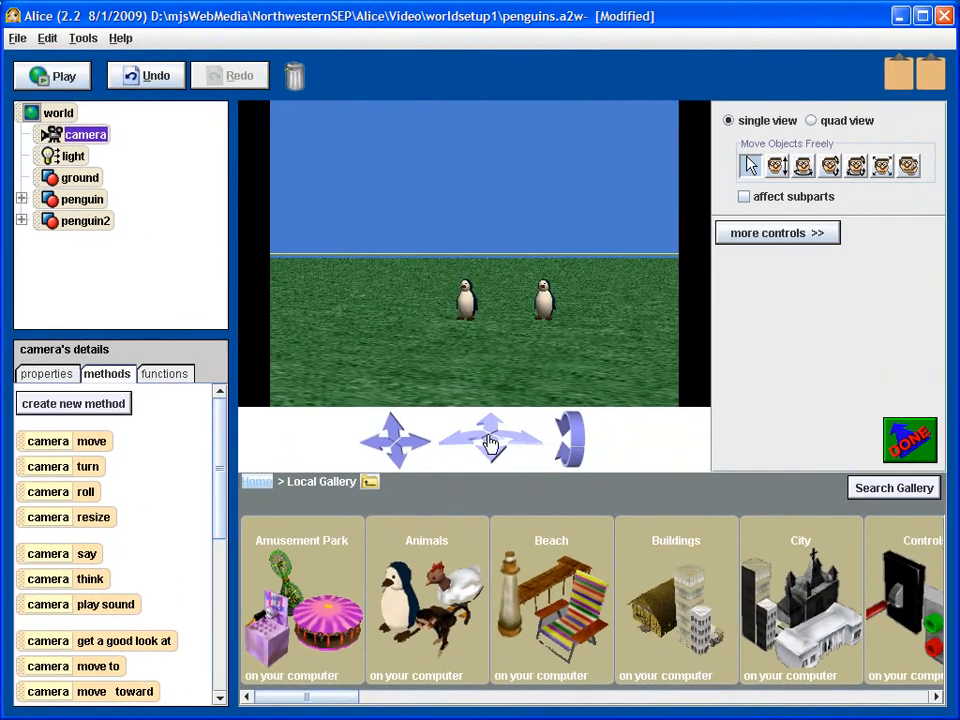
{"action": "left_click_drag", "start_coordinate": [493, 446], "coordinate": [369, 440]}
{"action": "left_click", "coordinate": [145, 84]}
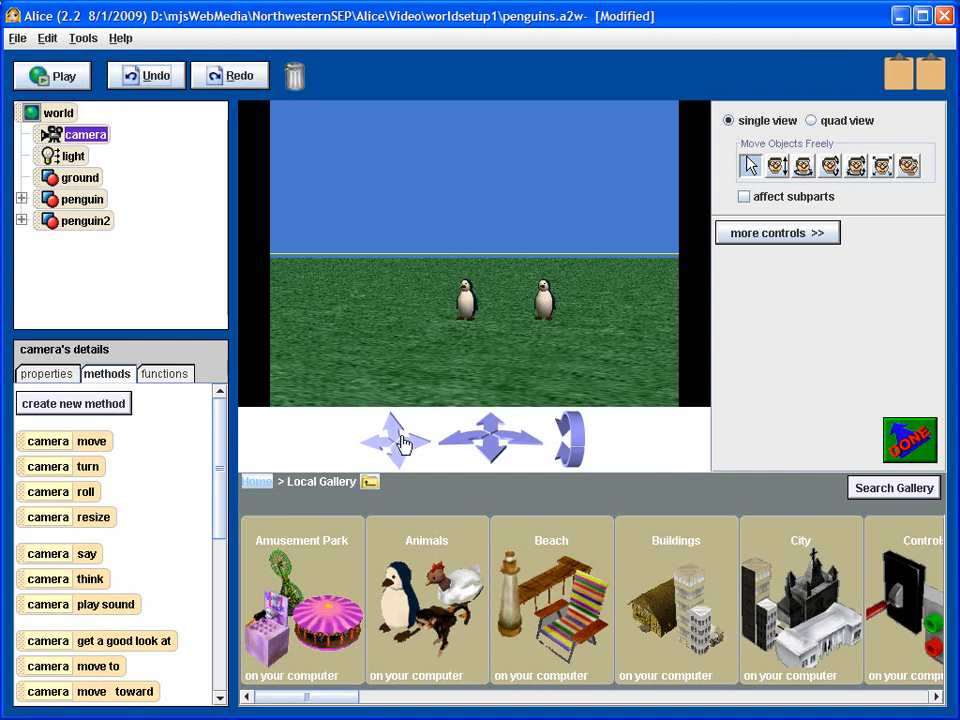
- Try sliding the camera right and down and tilting it downward, undoing each camera change
{"action": "left_click_drag", "start_coordinate": [397, 446], "coordinate": [428, 442]}
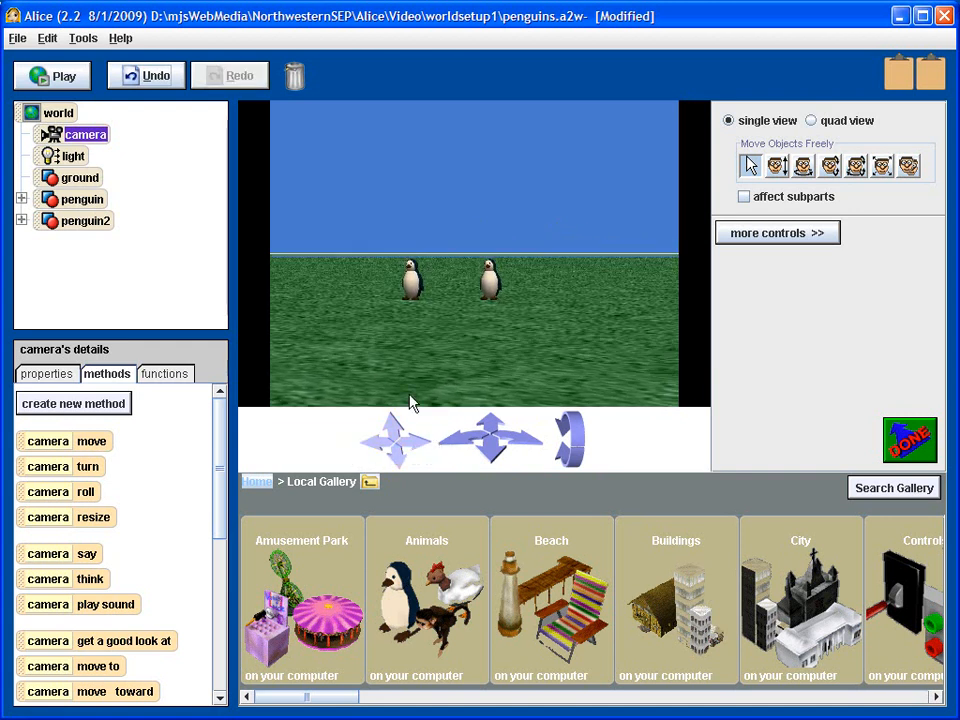
{"action": "left_click", "coordinate": [155, 88]}
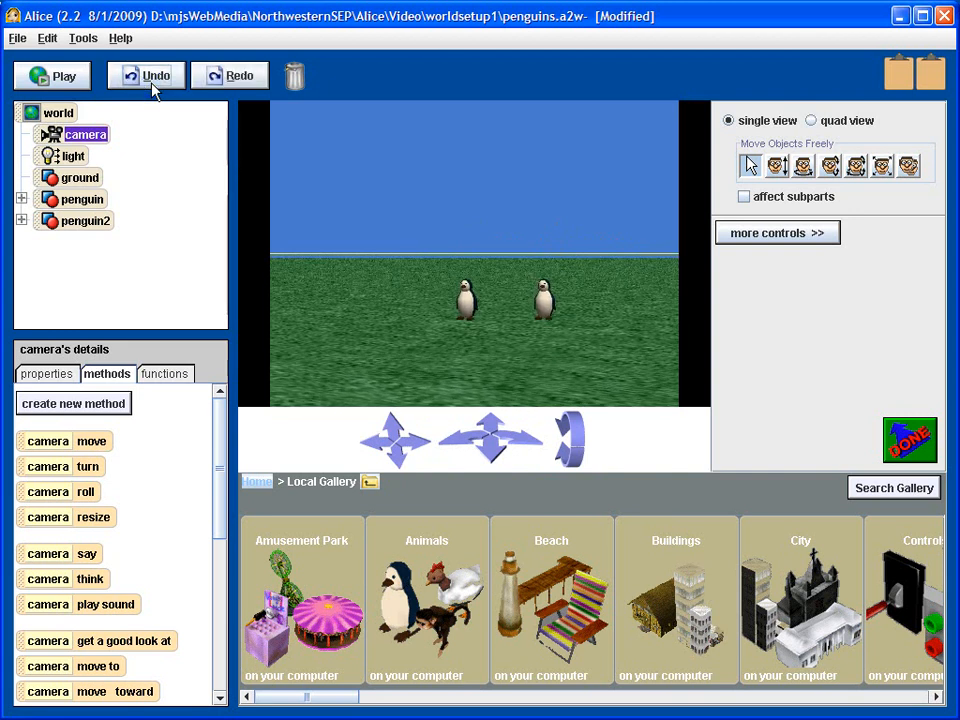
{"action": "mouse_move", "coordinate": [576, 440]}
{"action": "left_mouse_down"}
{"action": "mouse_move", "coordinate": [574, 497]}
{"action": "mouse_move", "coordinate": [577, 417]}
{"action": "mouse_move", "coordinate": [572, 446]}
{"action": "left_mouse_up"}
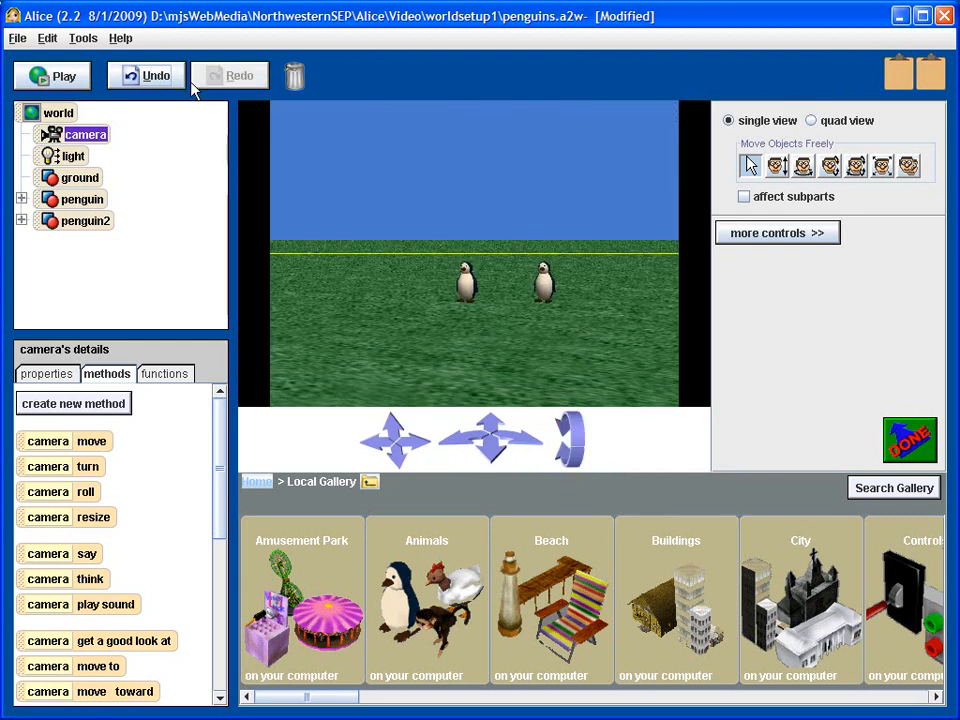
{"action": "left_click", "coordinate": [160, 76]}
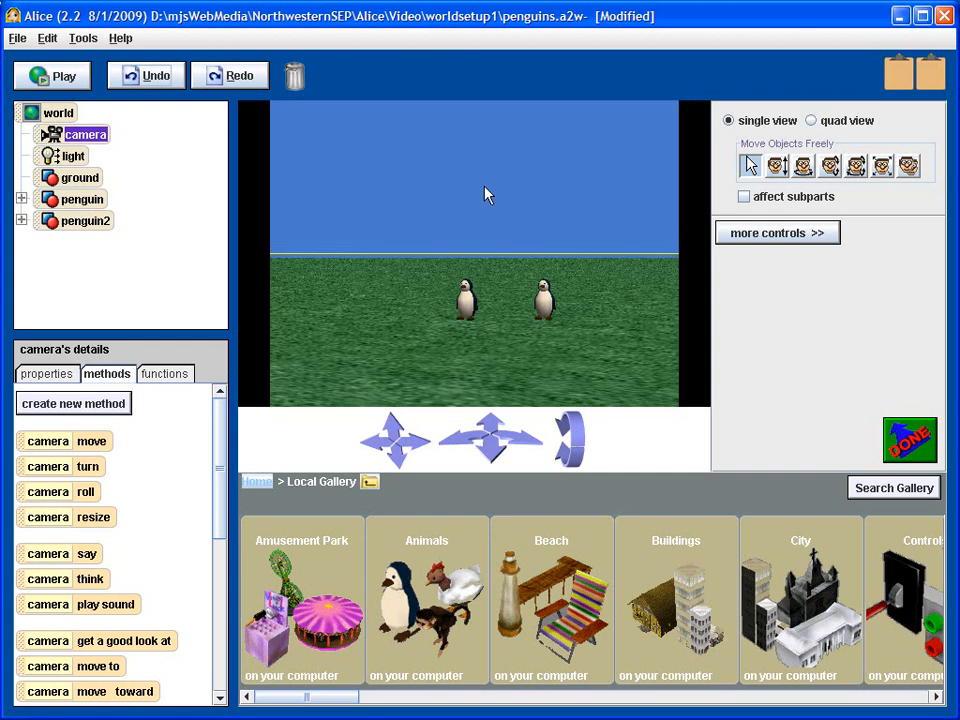
- Select the first penguin in the scene and narrow the object tree and details area to widen the scene area
{"action": "left_click", "coordinate": [466, 300]}
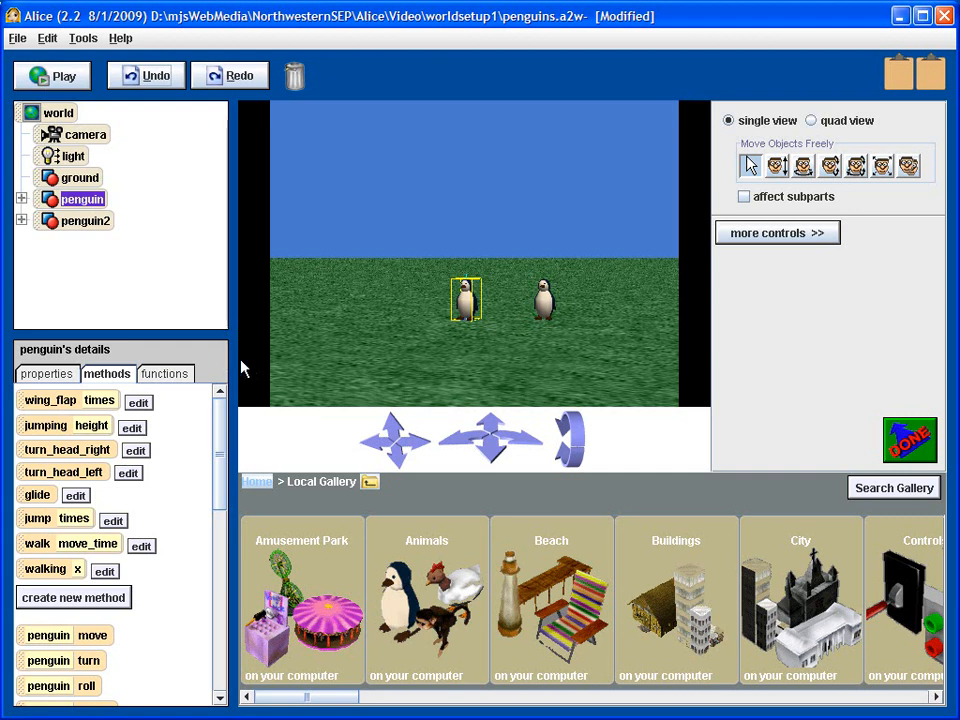
{"action": "left_click_drag", "start_coordinate": [237, 372], "coordinate": [162, 373]}
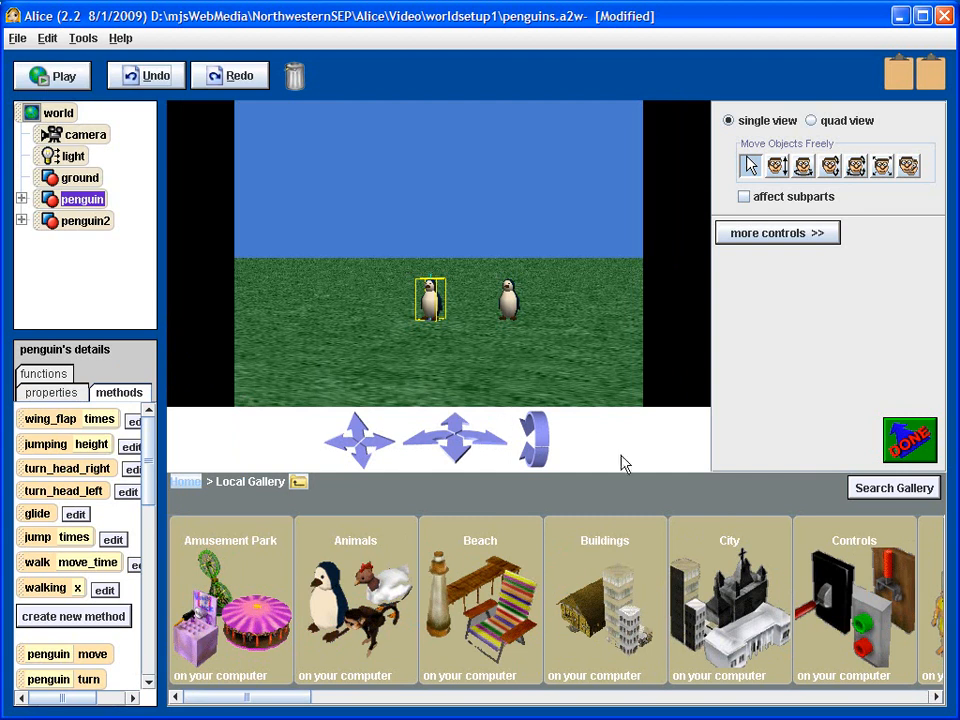
{"action": "left_click", "coordinate": [603, 522]}
- Switch the scene to quad view, return to single view, and switch to quad view again
{"action": "left_click", "coordinate": [812, 121]}
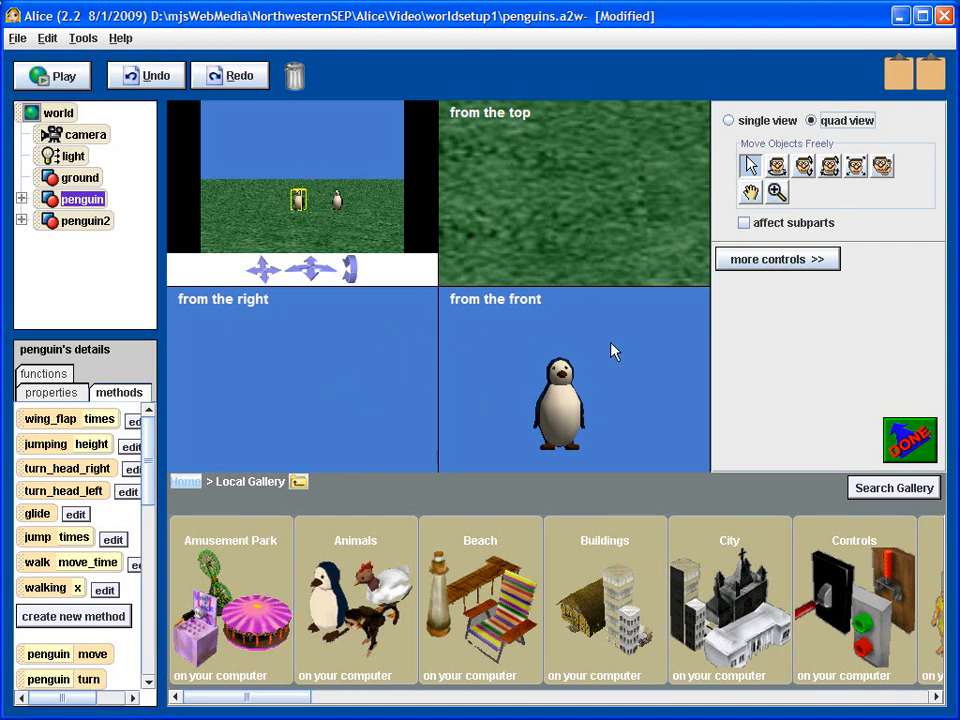
{"action": "left_click", "coordinate": [729, 121]}
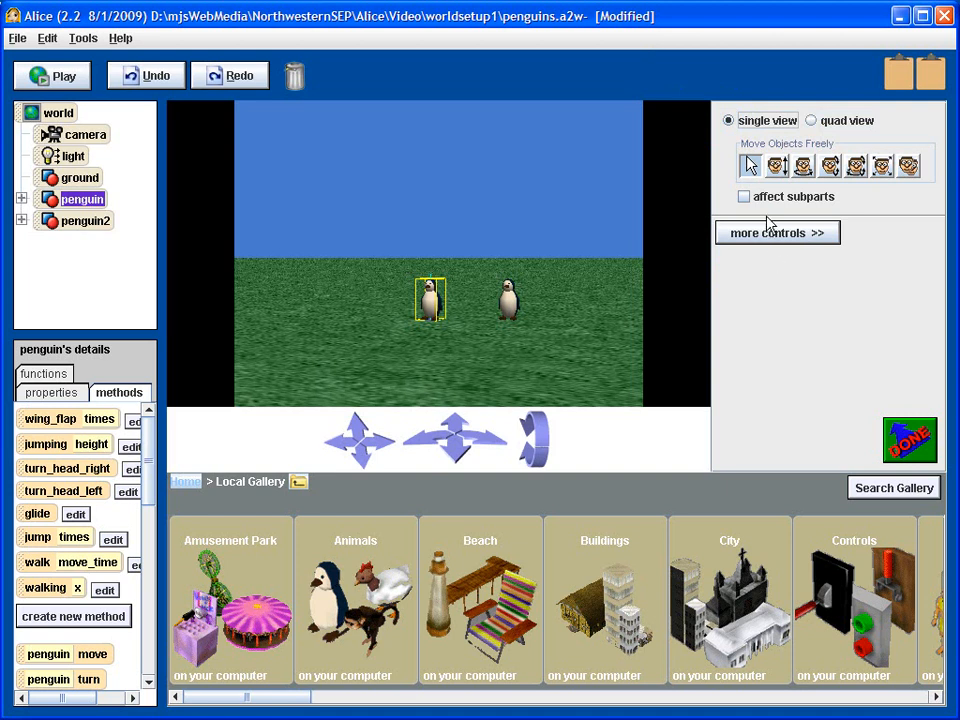
{"action": "left_click", "coordinate": [811, 120]}
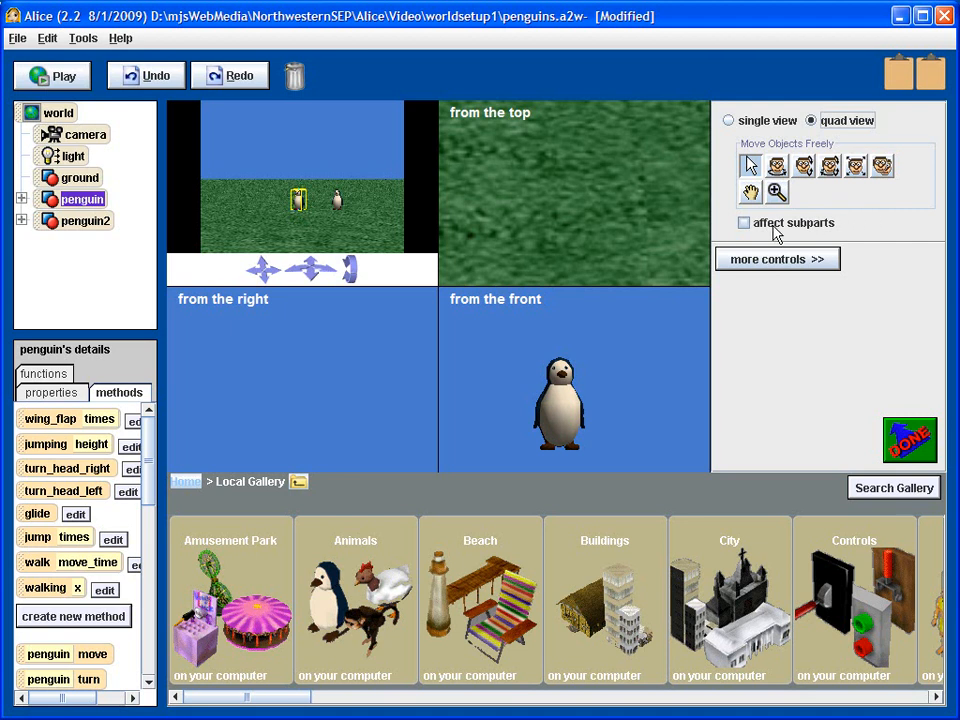
- Scroll the top view and the front view, bringing both penguins into the front view
{"action": "left_click", "coordinate": [751, 193]}
{"action": "left_click_drag", "start_coordinate": [517, 178], "coordinate": [563, 226]}
{"action": "left_click_drag", "start_coordinate": [553, 400], "coordinate": [650, 395]}
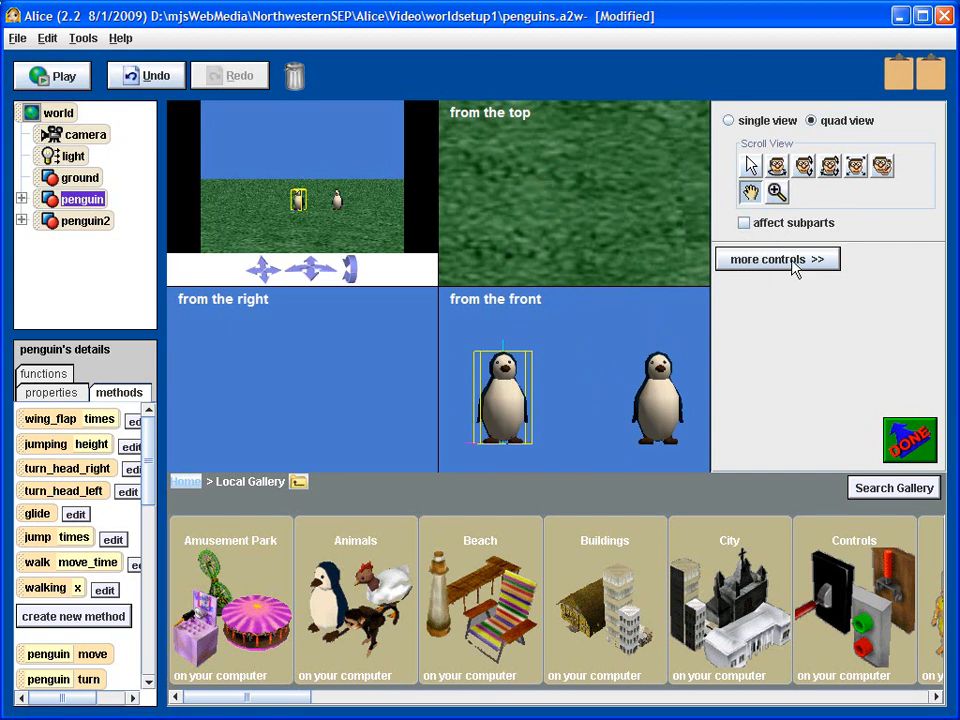
- Zoom out the view from the top until both penguins are in sight
{"action": "left_click", "coordinate": [777, 193]}
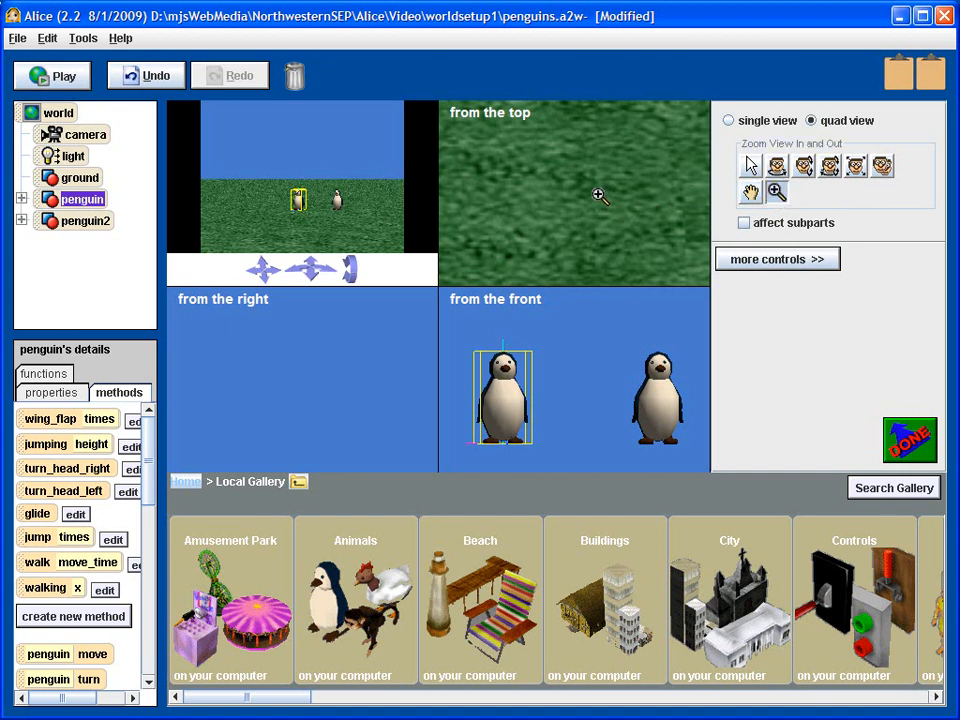
{"action": "left_click", "coordinate": [571, 182]}
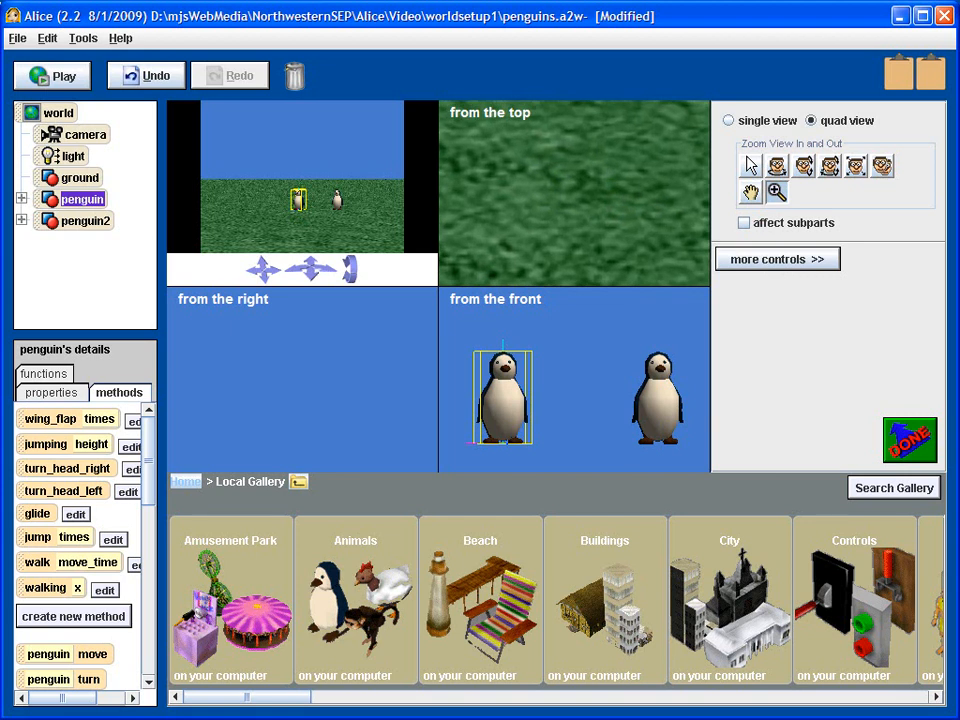
{"action": "left_click_drag", "start_coordinate": [571, 182], "coordinate": [571, 270]}
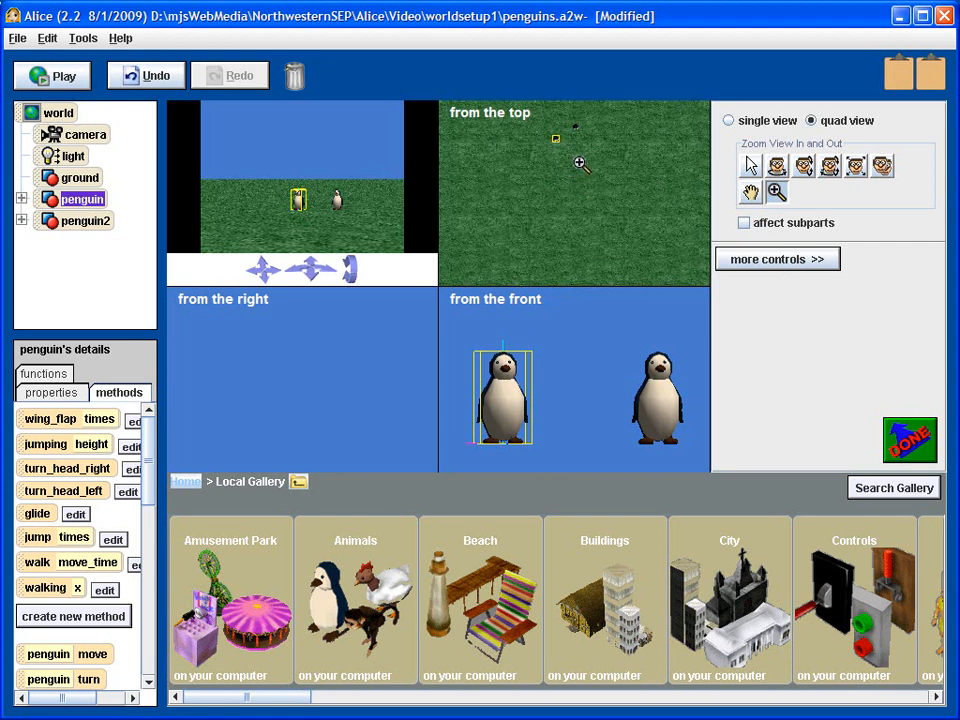
- Scroll the top view to bring the two penguins near its center and zoom in on them
{"action": "left_click", "coordinate": [751, 193]}
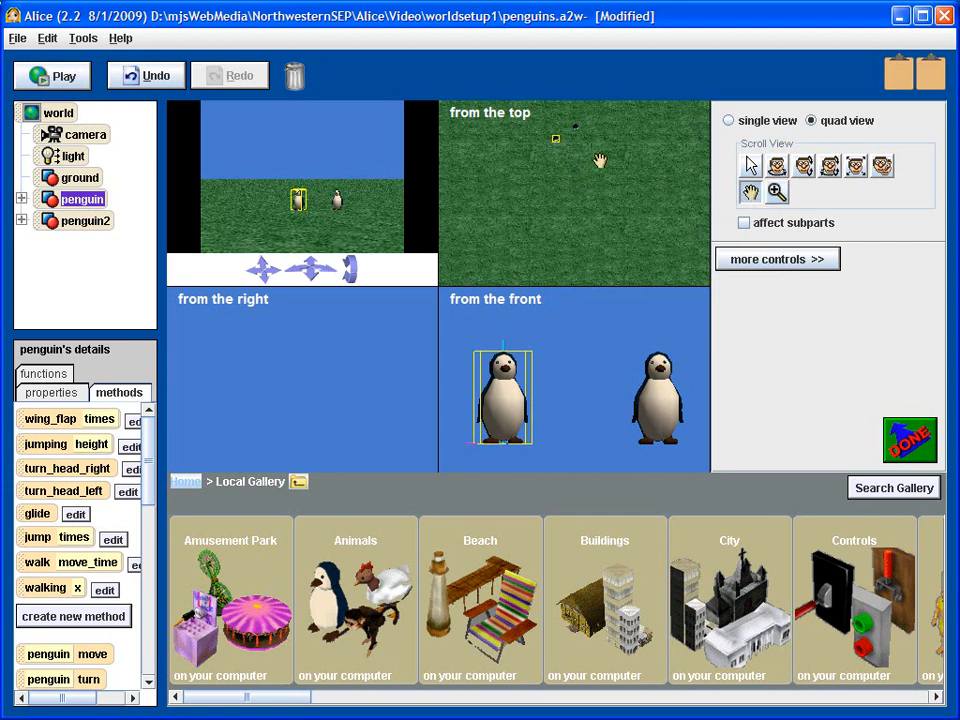
{"action": "left_click_drag", "start_coordinate": [584, 167], "coordinate": [592, 224]}
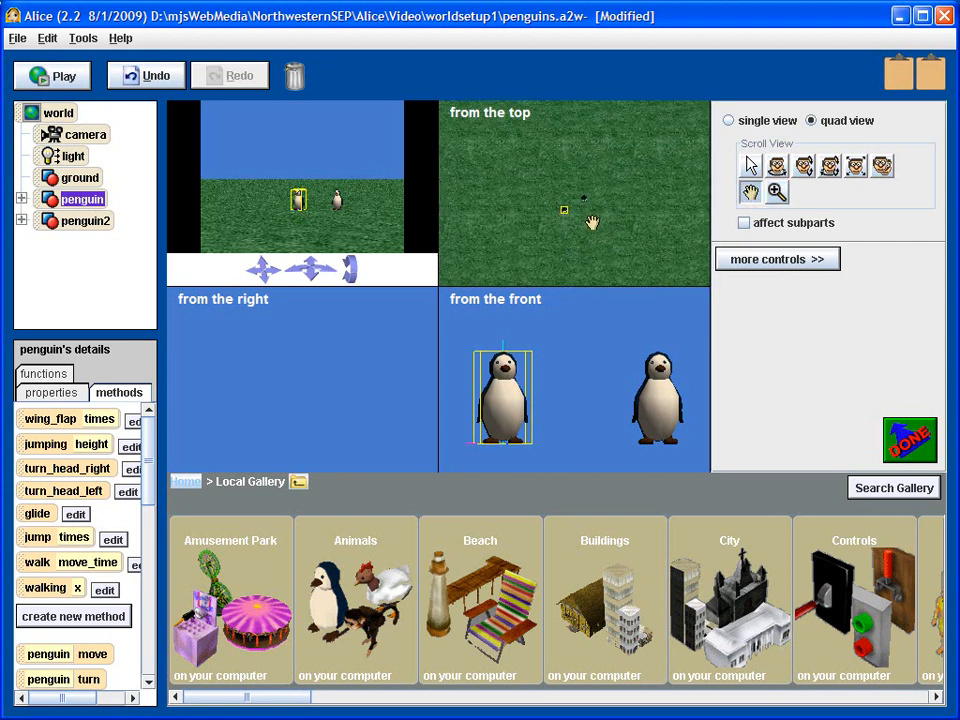
{"action": "left_click", "coordinate": [776, 192]}
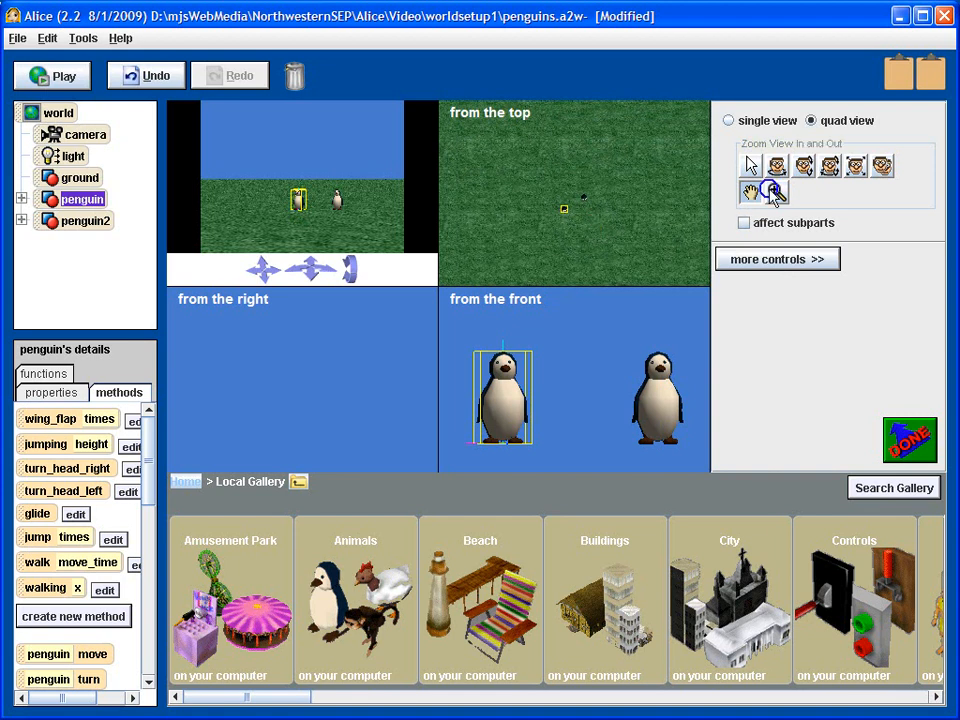
{"action": "left_click_drag", "start_coordinate": [587, 214], "coordinate": [587, 175]}
{"action": "mouse_move", "coordinate": [662, 188]}
{"action": "left_mouse_down"}
{"action": "mouse_move", "coordinate": [662, 158]}
{"action": "mouse_move", "coordinate": [662, 180]}
{"action": "left_mouse_up"}
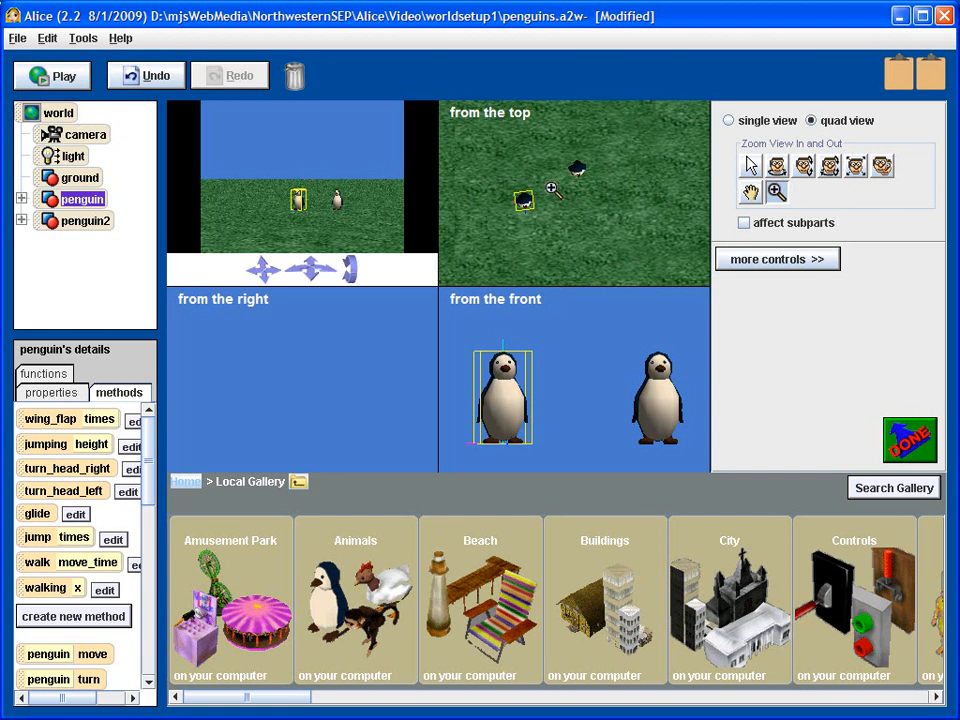
- Recenter the view from the top around the two penguins and zoom in until both appear large
{"action": "mouse_move", "coordinate": [549, 183]}
{"action": "left_mouse_down"}
{"action": "mouse_move", "coordinate": [549, 145]}
{"action": "mouse_move", "coordinate": [549, 183]}
{"action": "left_mouse_up"}
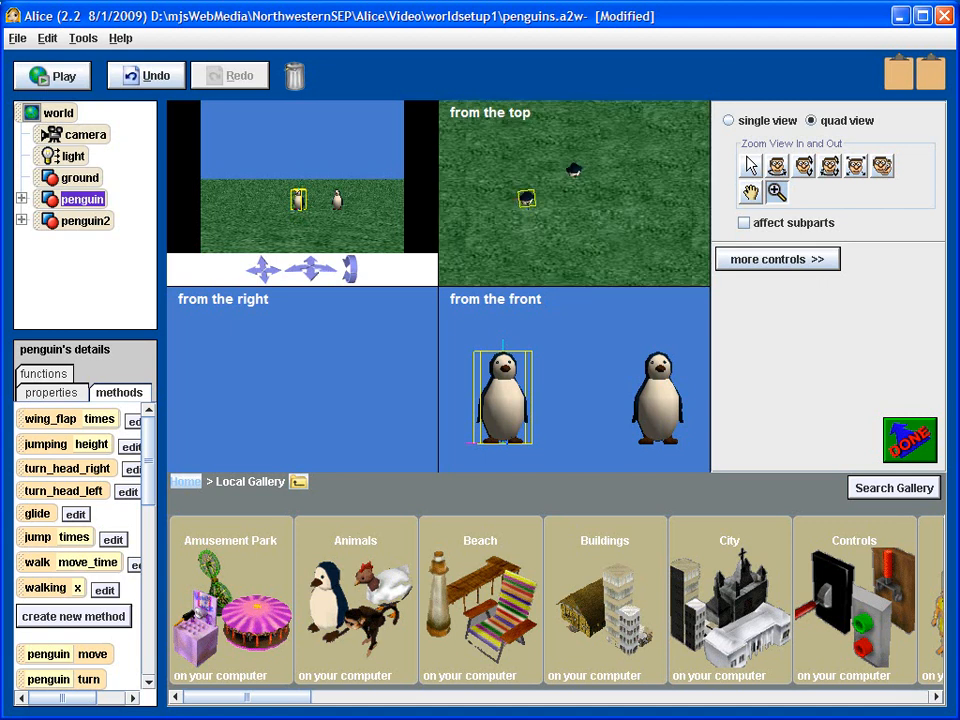
{"action": "mouse_move", "coordinate": [656, 189]}
{"action": "left_mouse_down"}
{"action": "mouse_move", "coordinate": [656, 150]}
{"action": "mouse_move", "coordinate": [647, 194]}
{"action": "left_mouse_up"}
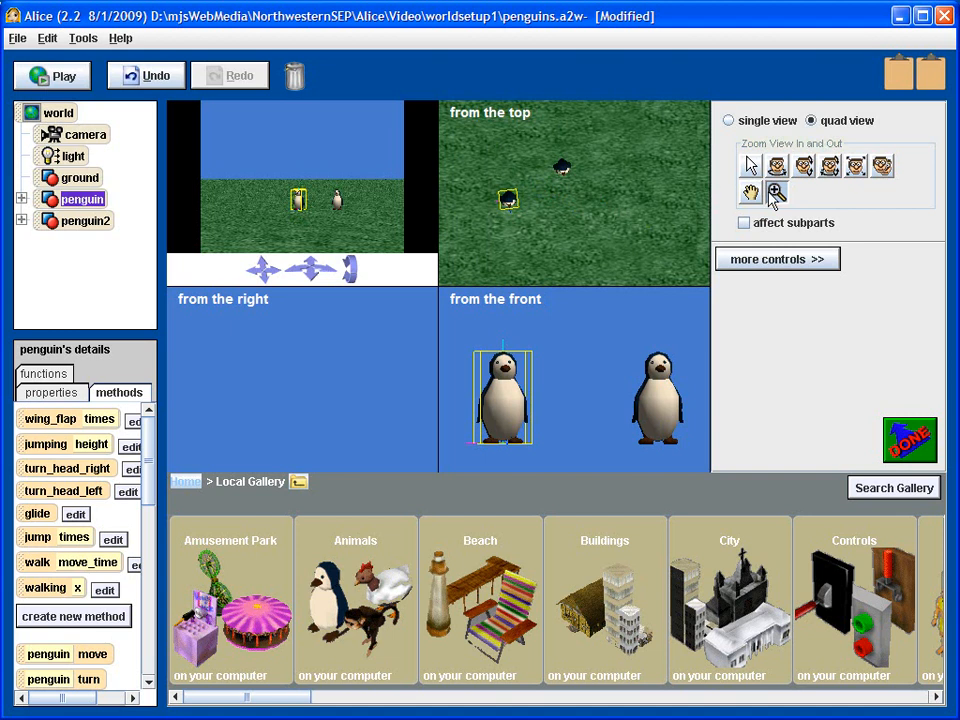
{"action": "left_click", "coordinate": [750, 197]}
{"action": "left_click_drag", "start_coordinate": [579, 195], "coordinate": [614, 200]}
{"action": "left_click", "coordinate": [774, 195]}
{"action": "left_click_drag", "start_coordinate": [576, 209], "coordinate": [576, 272]}
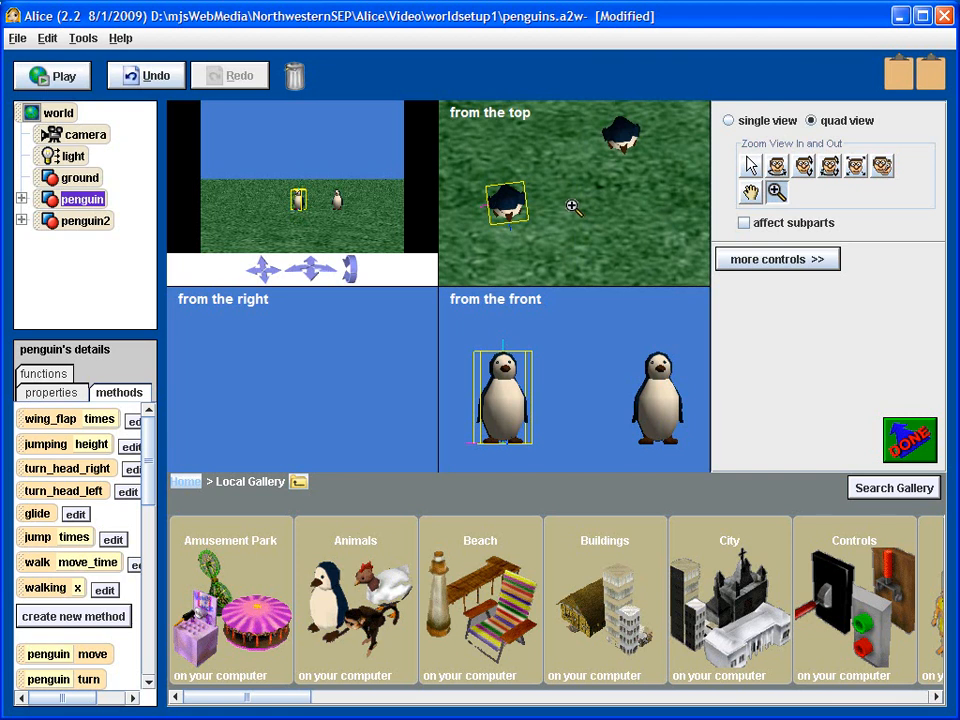
- Scroll the view from the right until both penguins are in sight and zoom in on them
{"action": "left_click", "coordinate": [291, 388]}
{"action": "left_click", "coordinate": [752, 193]}
{"action": "left_click", "coordinate": [752, 193]}
{"action": "left_click_drag", "start_coordinate": [220, 392], "coordinate": [325, 387]}
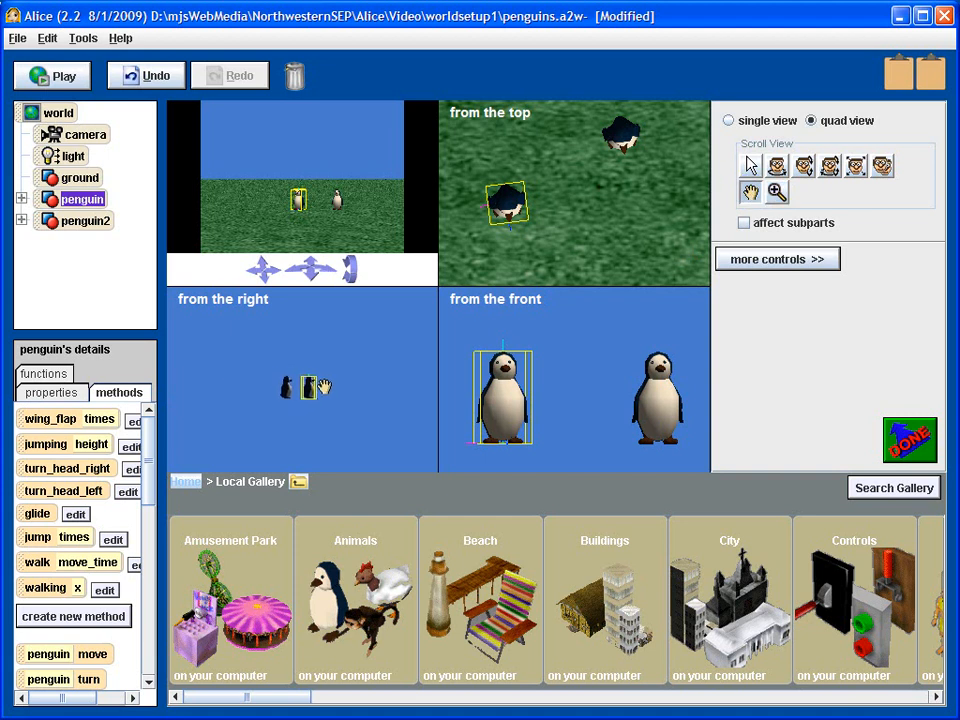
{"action": "left_click", "coordinate": [777, 193]}
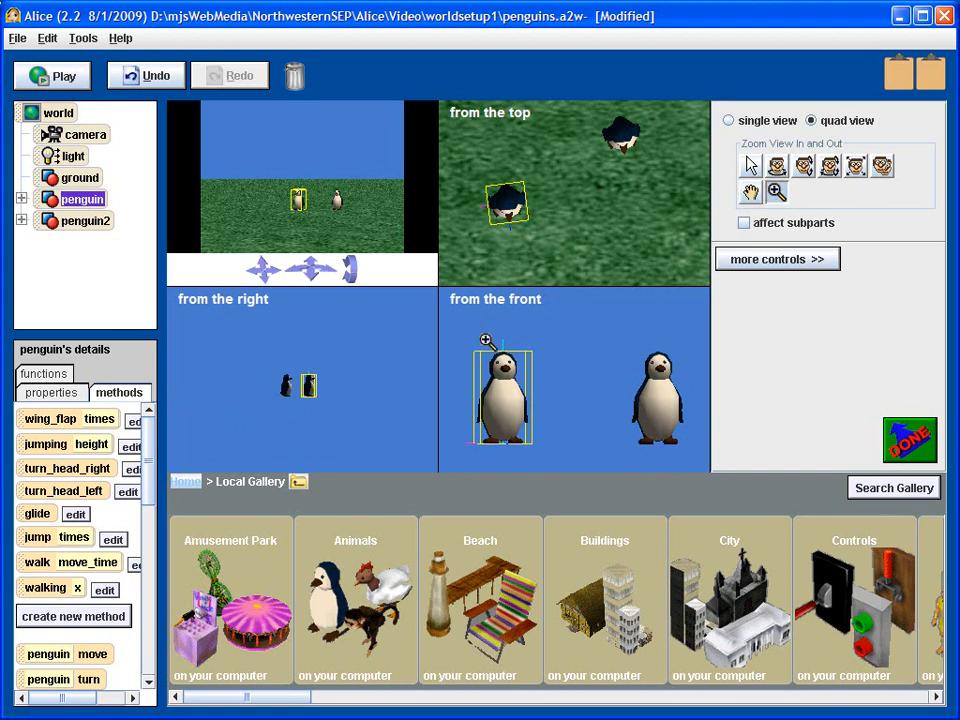
{"action": "left_click_drag", "start_coordinate": [297, 391], "coordinate": [297, 332]}
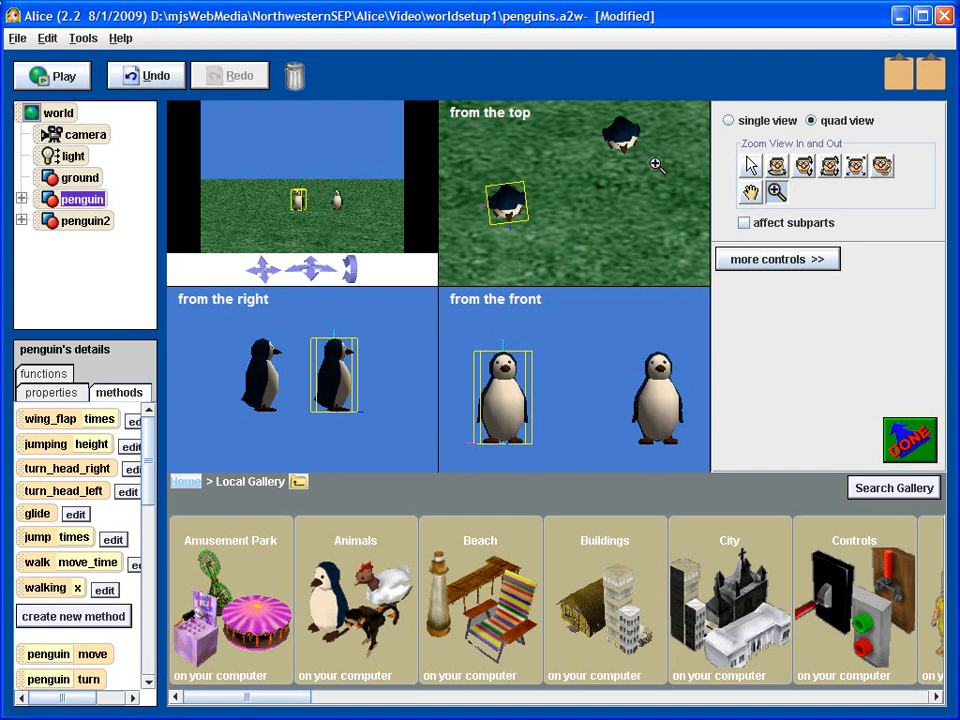
- Move penguin2 freely in the view from the top so it stands right beside the first penguin
{"action": "left_click", "coordinate": [750, 166]}
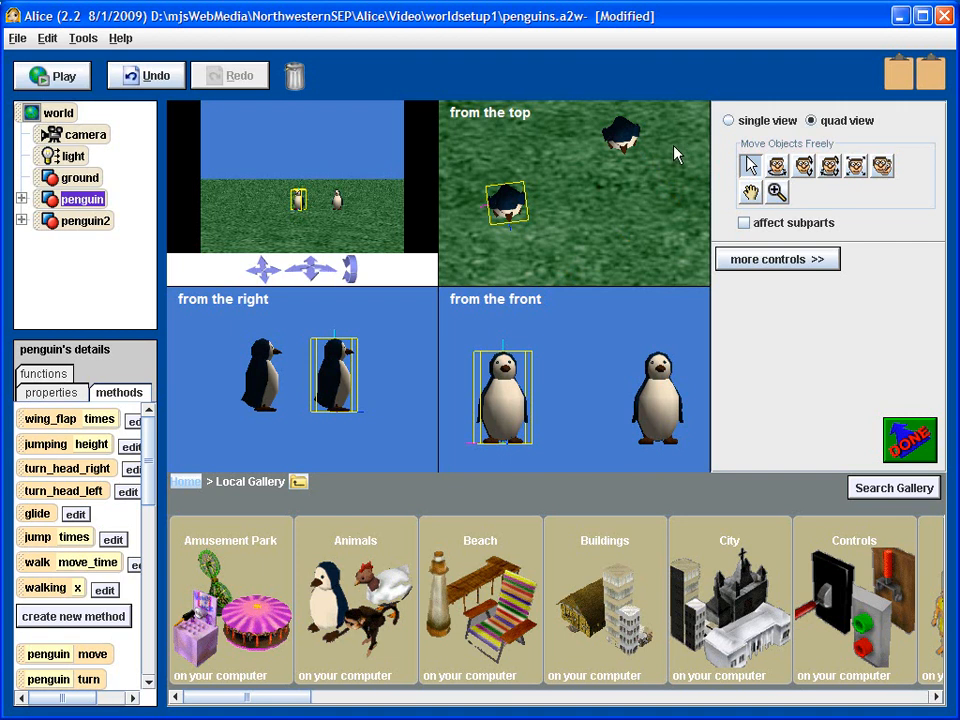
{"action": "left_click_drag", "start_coordinate": [622, 138], "coordinate": [560, 195]}
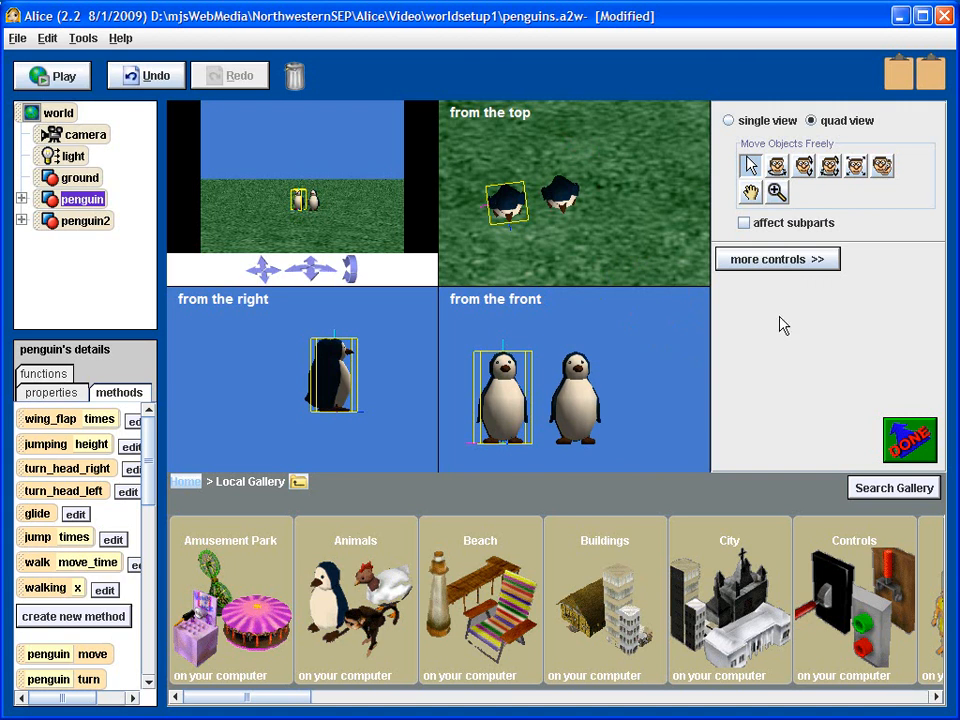
- Expand the additional scene controls to examine the aspect ratio, lens angle and dummy camera options
{"action": "left_click", "coordinate": [782, 260]}
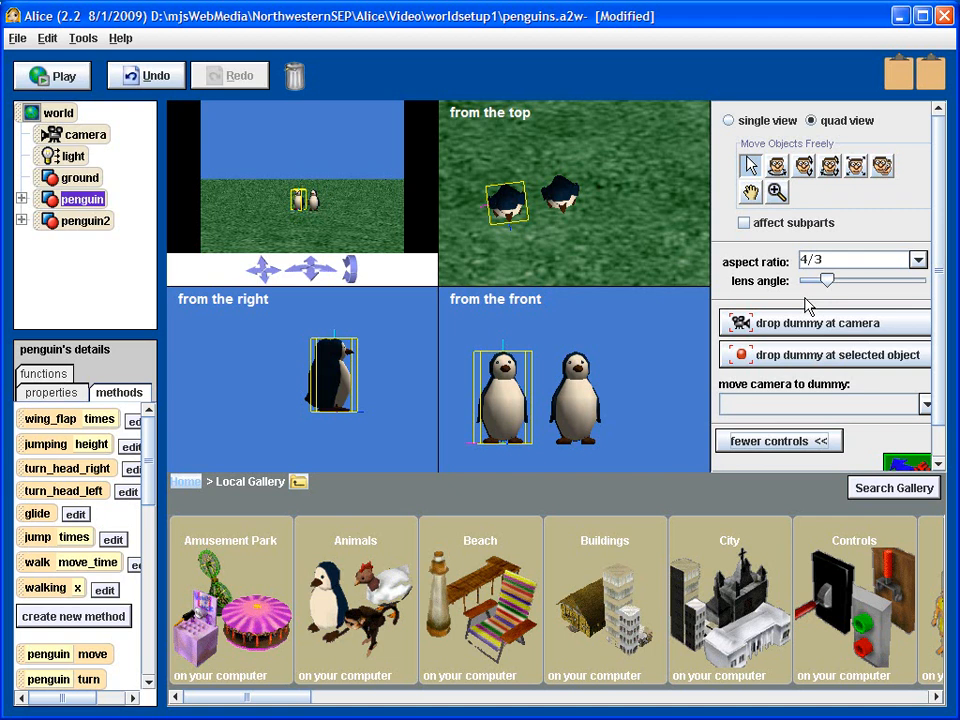
{"action": "mouse_move", "coordinate": [279, 702]}
{"action": "left_mouse_down"}
{"action": "mouse_move", "coordinate": [470, 705]}
{"action": "mouse_move", "coordinate": [350, 703]}
{"action": "mouse_move", "coordinate": [266, 688]}
{"action": "left_mouse_up"}
- Finish the scene layout, postpone the save reminder, and bring the penguin's built-in methods such as move, turn and roll into sight
{"action": "left_click", "coordinate": [918, 465]}
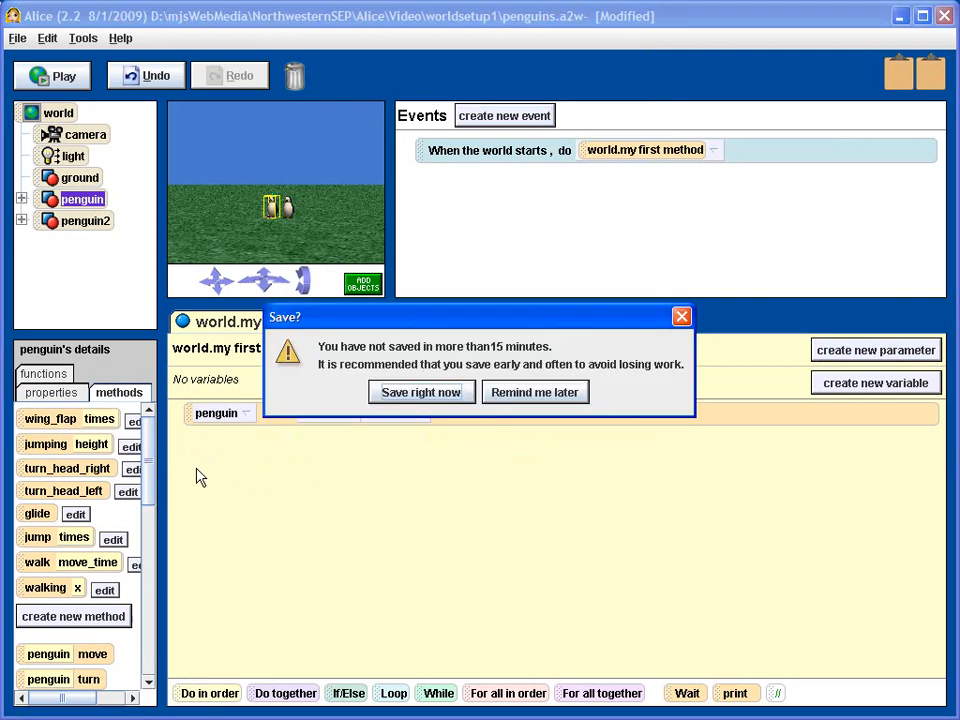
{"action": "left_click", "coordinate": [527, 396]}
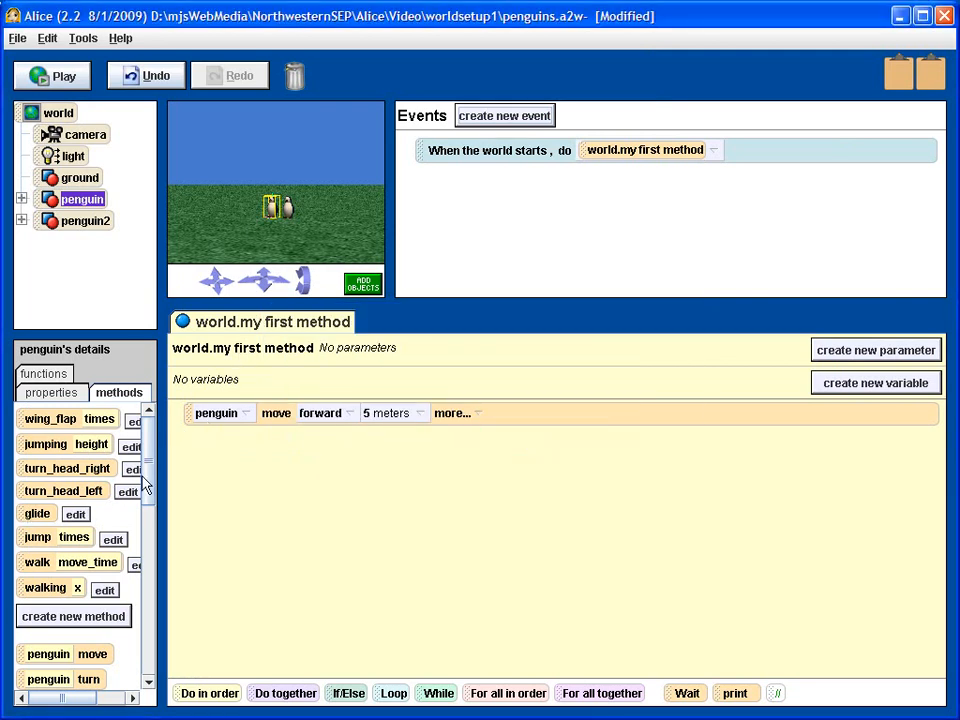
{"action": "left_click_drag", "start_coordinate": [150, 471], "coordinate": [146, 546]}
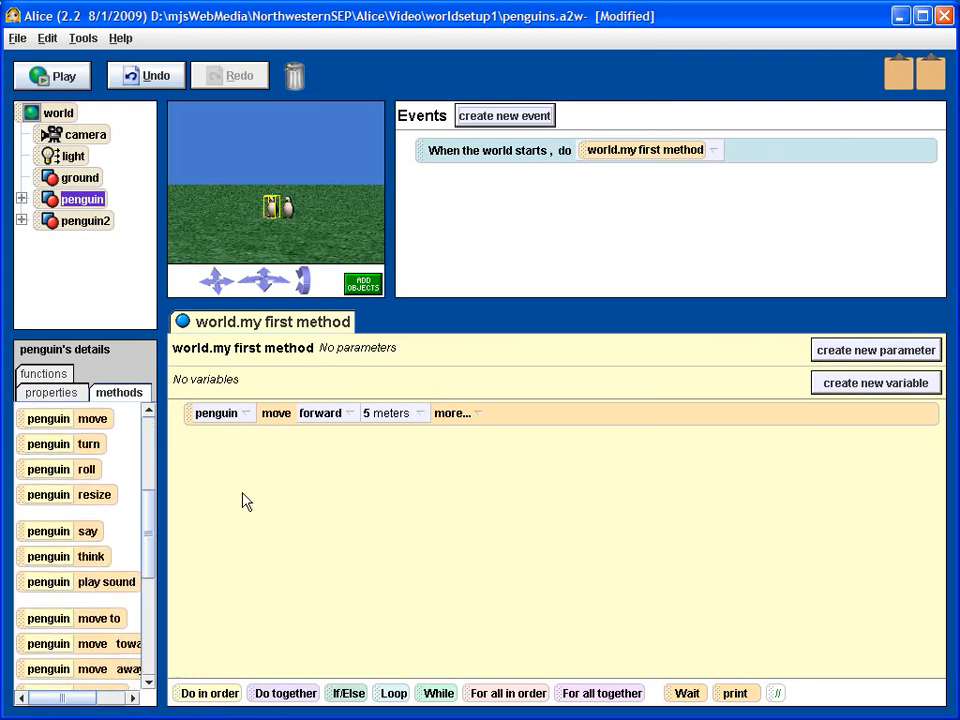